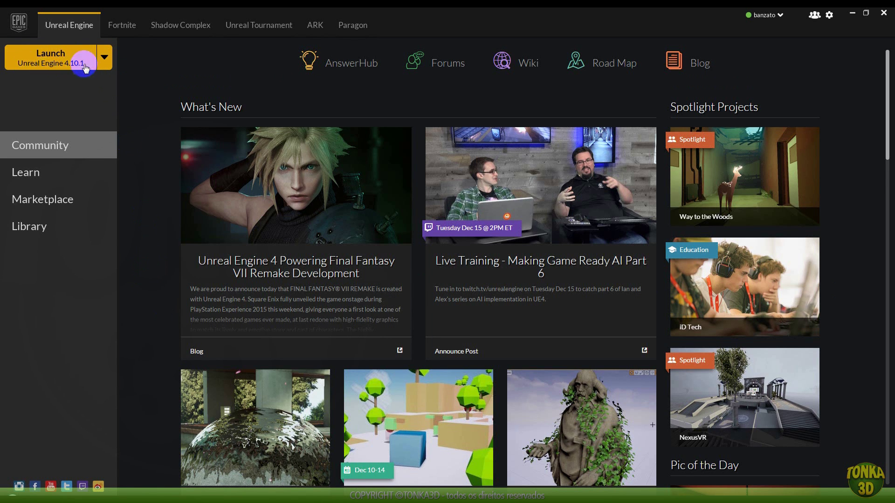
- Check the installed engine versions, 4.10.1 and 4.5.1, then start browsing the Community page
left_click(105, 60)
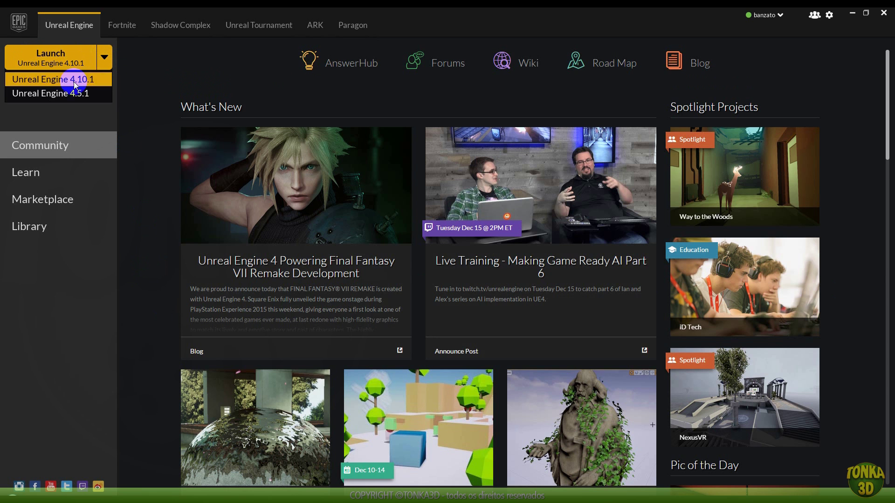
left_click(157, 76)
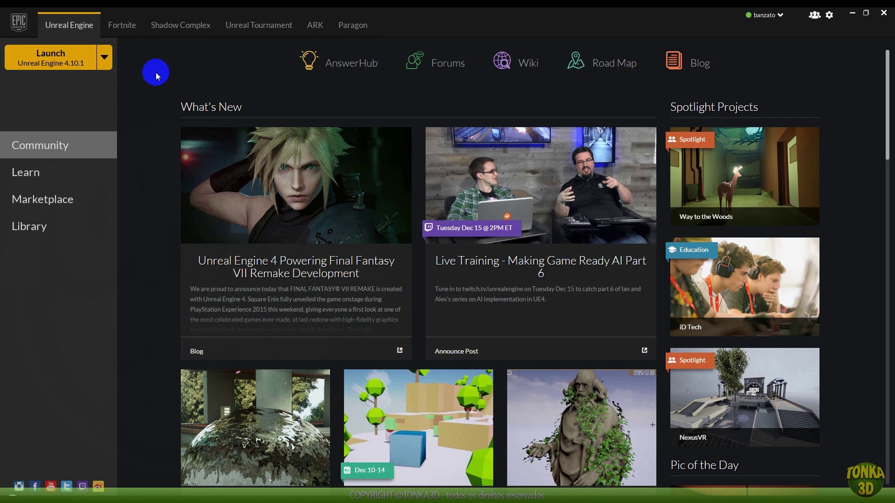
scroll(172, 166, "down", 3)
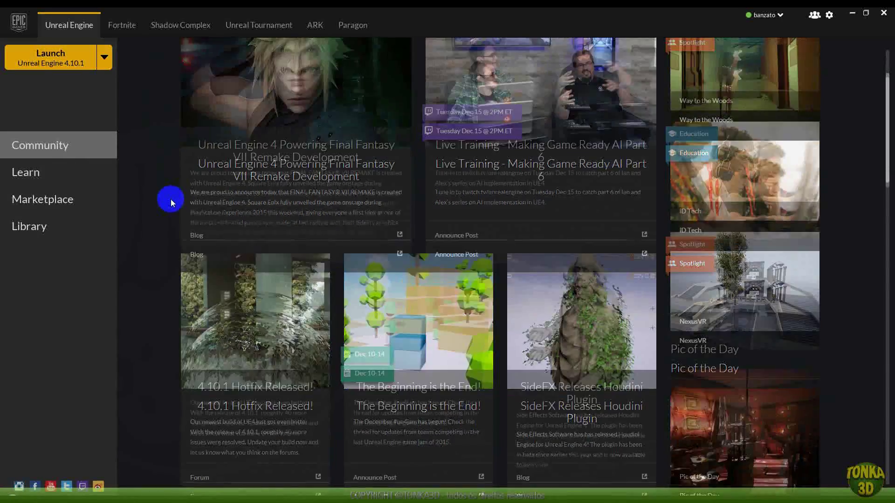
scroll(171, 202, "down", 2)
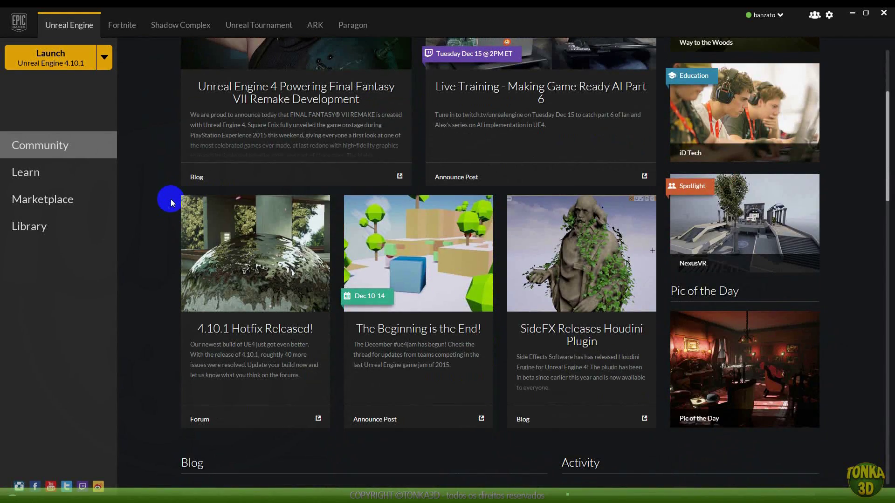
scroll(171, 203, "up", 5)
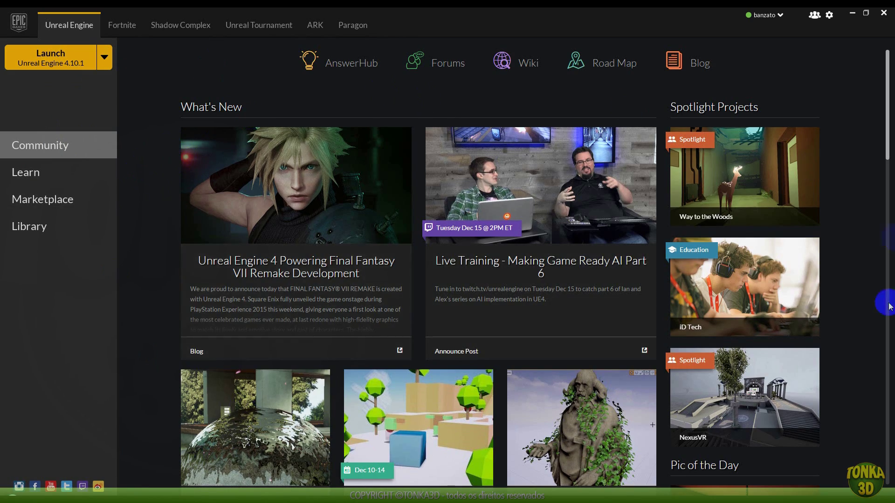
- Scroll down the Community page to the Blog posts
scroll(151, 259, "down", 3)
scroll(158, 265, "down", 3)
scroll(172, 278, "down", 4)
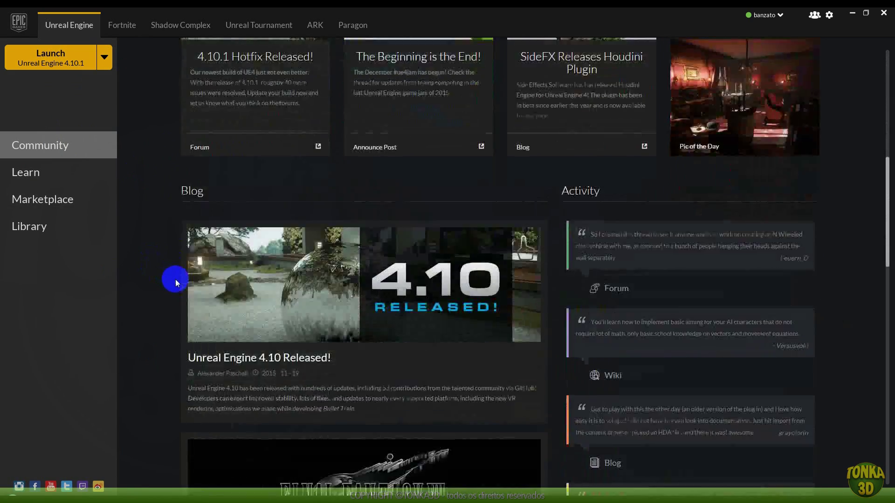
scroll(173, 277, "down", 2)
scroll(175, 282, "down", 1)
scroll(176, 283, "down", 2)
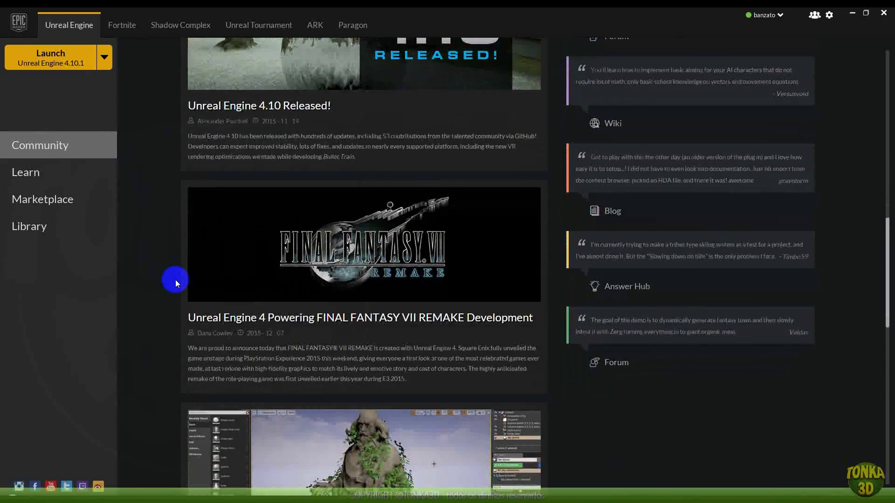
scroll(176, 283, "down", 2)
scroll(176, 283, "down", 2)
scroll(177, 283, "down", 3)
scroll(175, 278, "down", 3)
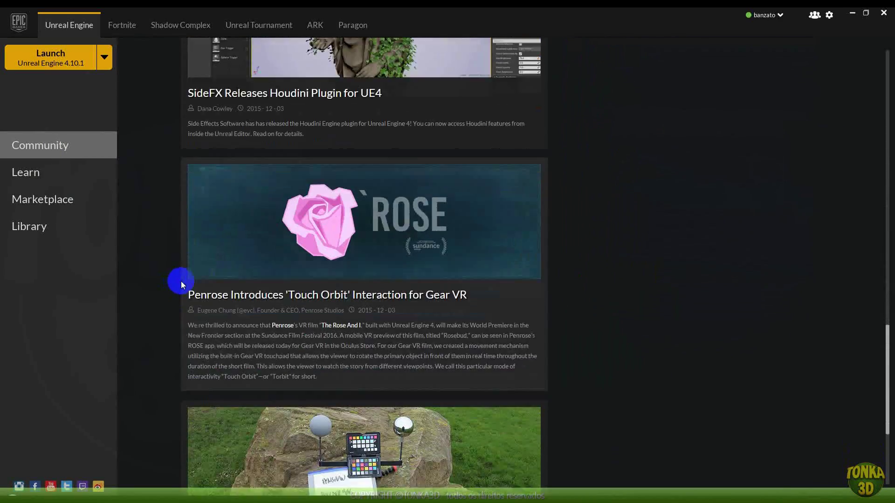
scroll(180, 281, "down", 3)
scroll(180, 282, "down", 1)
- View the Learn page, then switch to the Marketplace featured packs
left_click(25, 174)
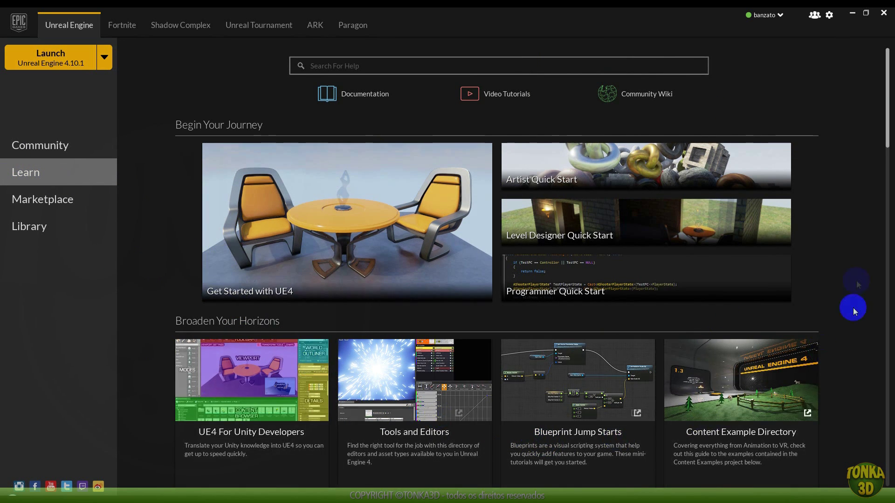
left_click(49, 205)
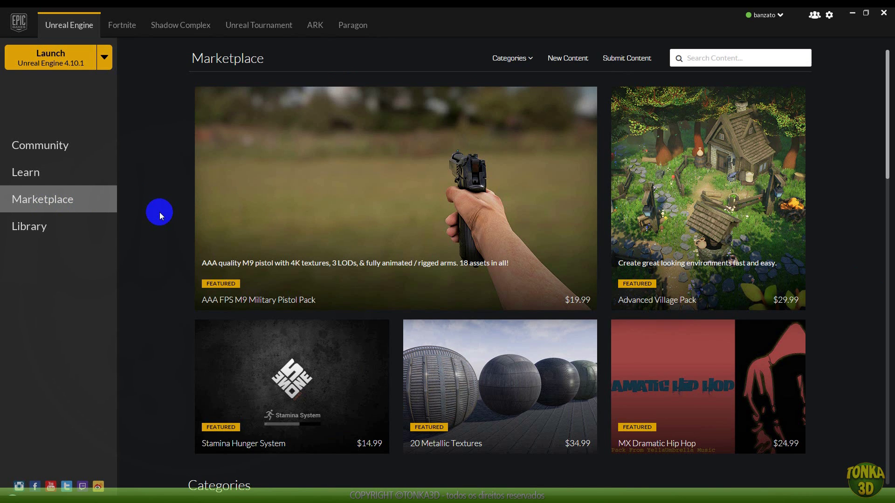
scroll(160, 216, "down", 3)
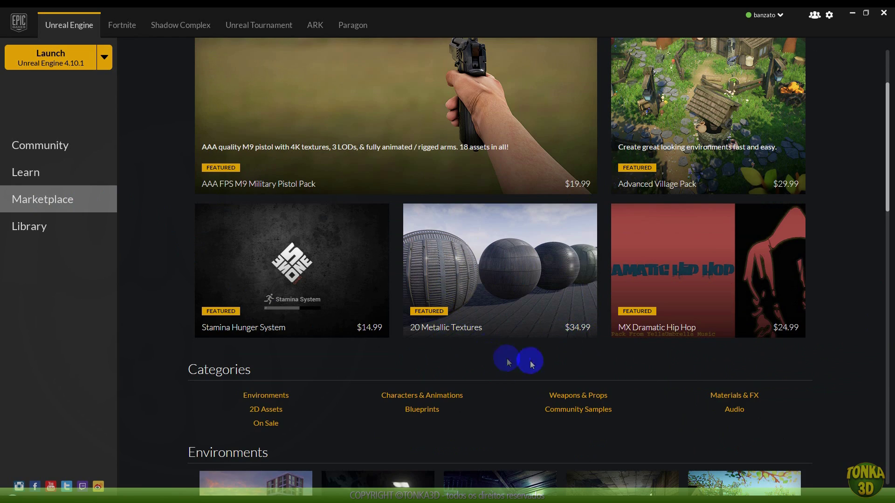
scroll(802, 233, "down", 4)
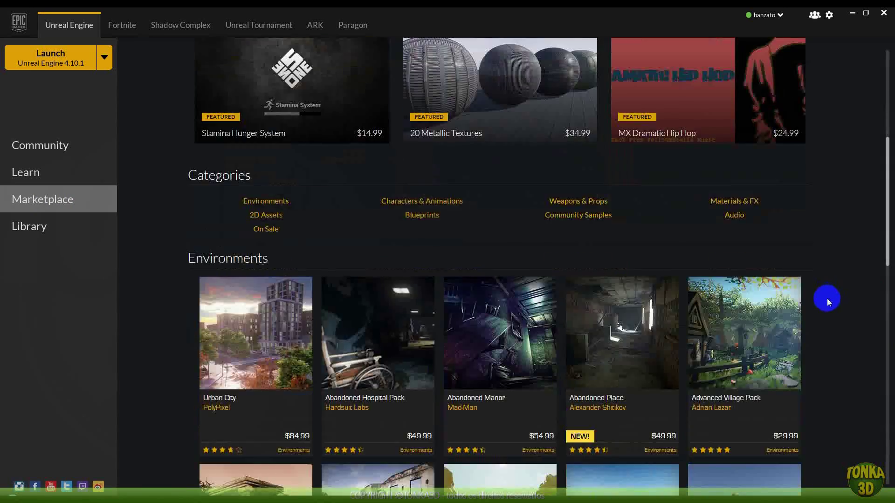
scroll(828, 303, "down", 5)
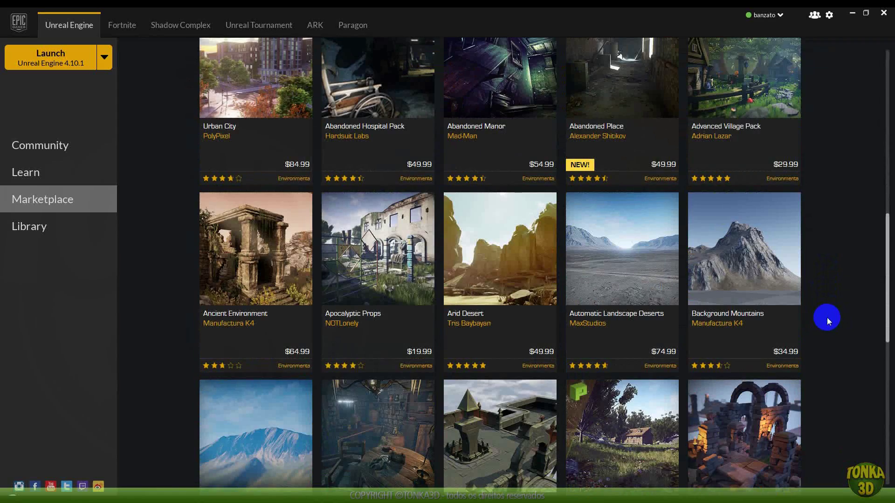
scroll(829, 319, "down", 3)
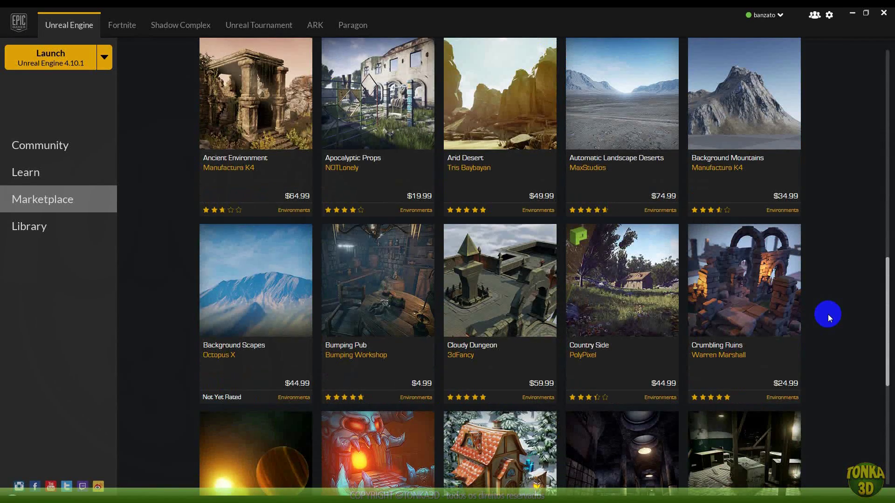
scroll(828, 315, "down", 2)
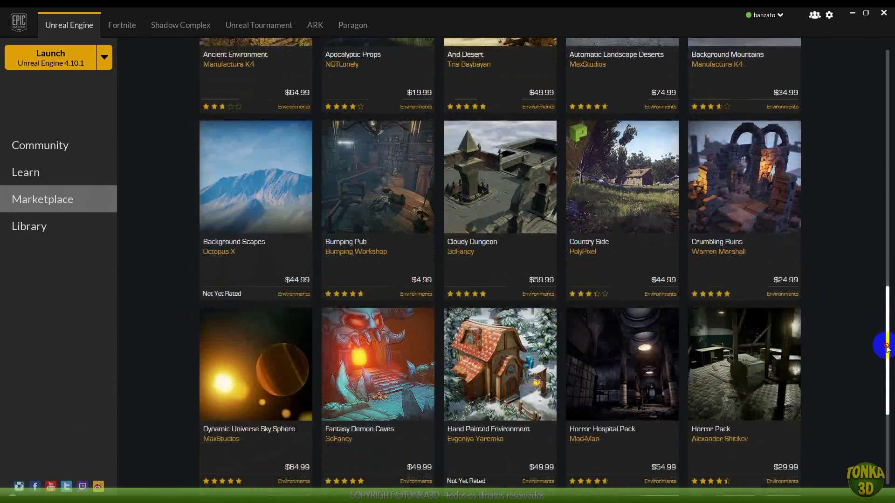
mouse_move(887, 347)
left_mouse_down()
mouse_move(889, 427)
mouse_move(888, 340)
left_mouse_up()
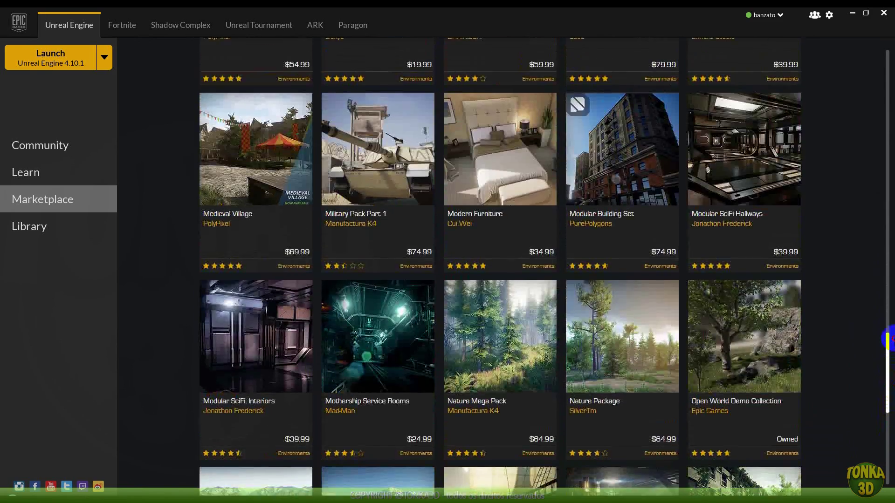
left_click(34, 199)
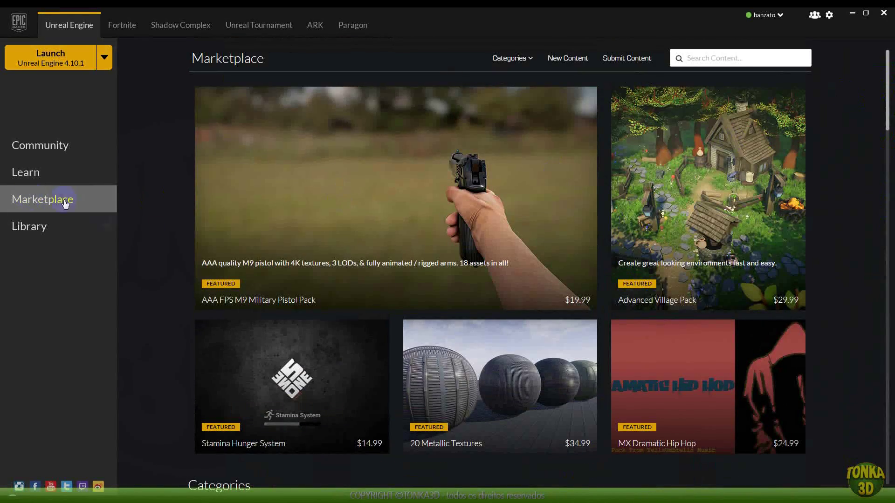
- Launch Unreal Engine 4.10.1 from the Library
left_click(45, 230)
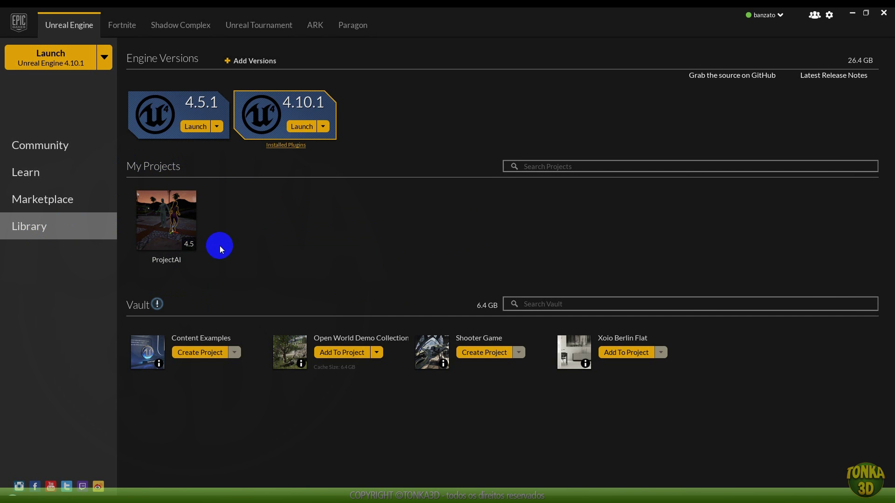
mouse_move(182, 225)
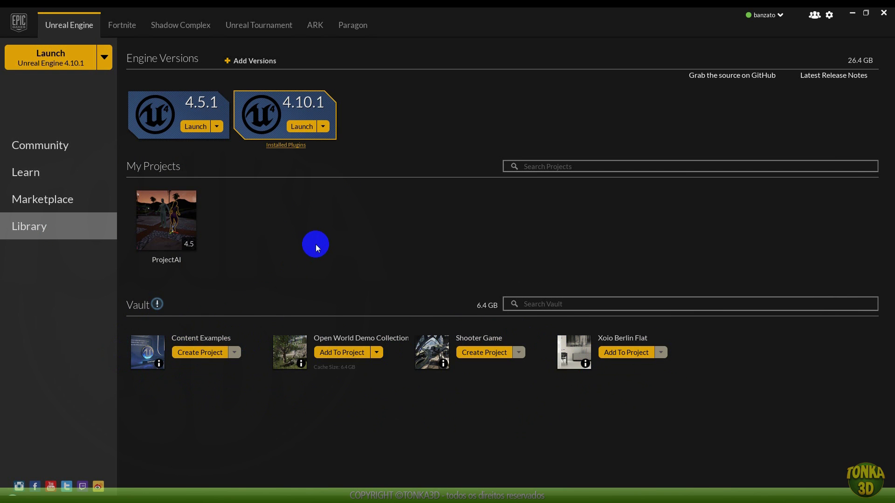
left_click(302, 126)
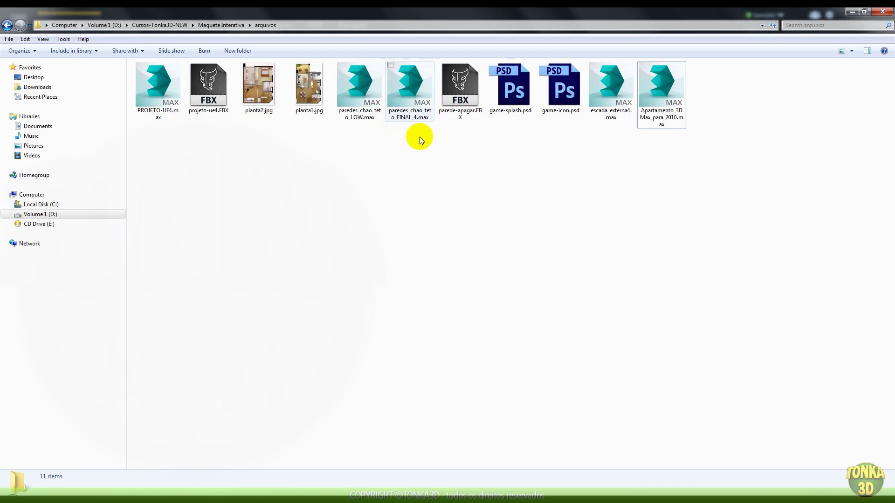
- View the planta2.jpg and planta1.jpg floor plans in Photo Viewer, ending on planta2.jpg
double_click(259, 93)
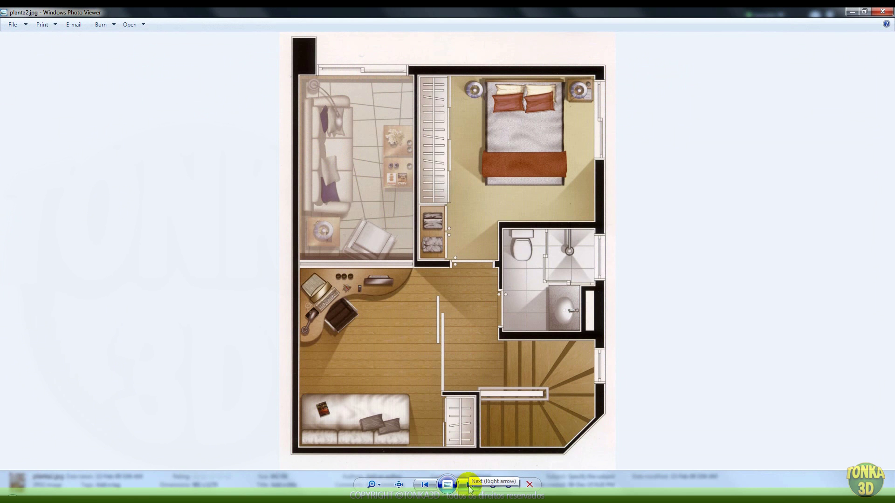
left_click(469, 488)
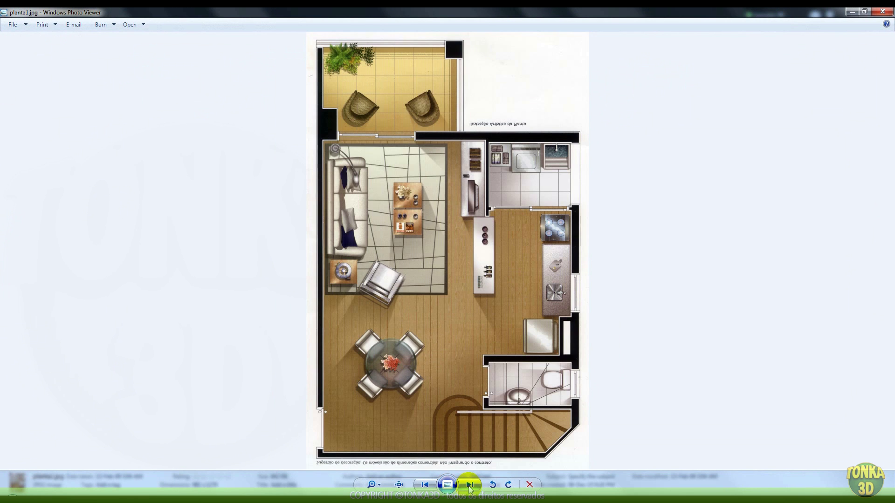
left_click(430, 487)
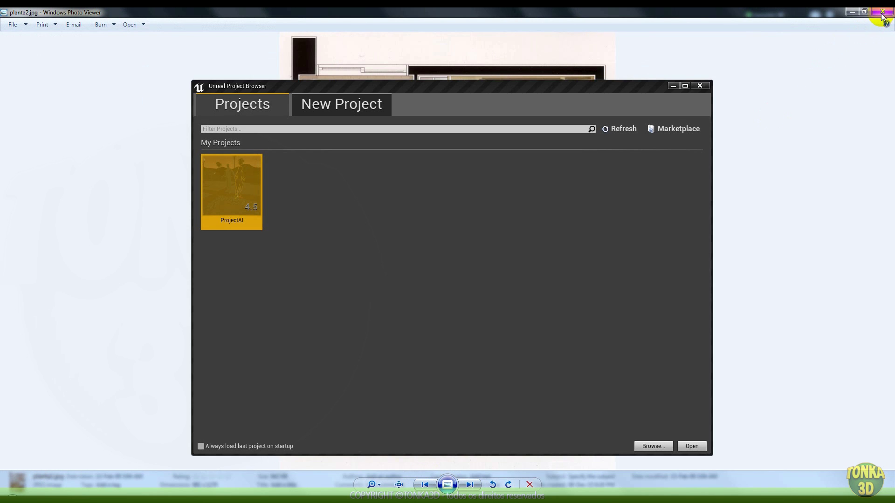
- Close the image viewer and pick the First Person template under New Project
left_click(883, 13)
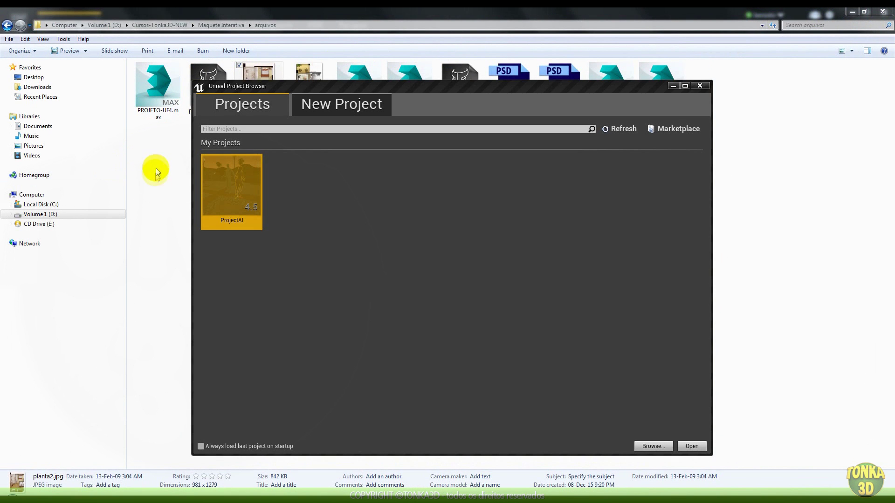
left_click_drag(326, 87, 431, 92)
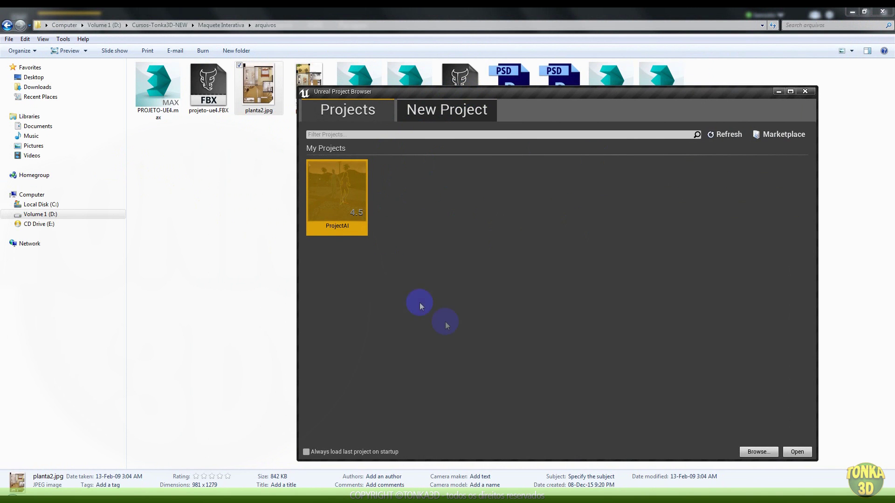
left_click(452, 114)
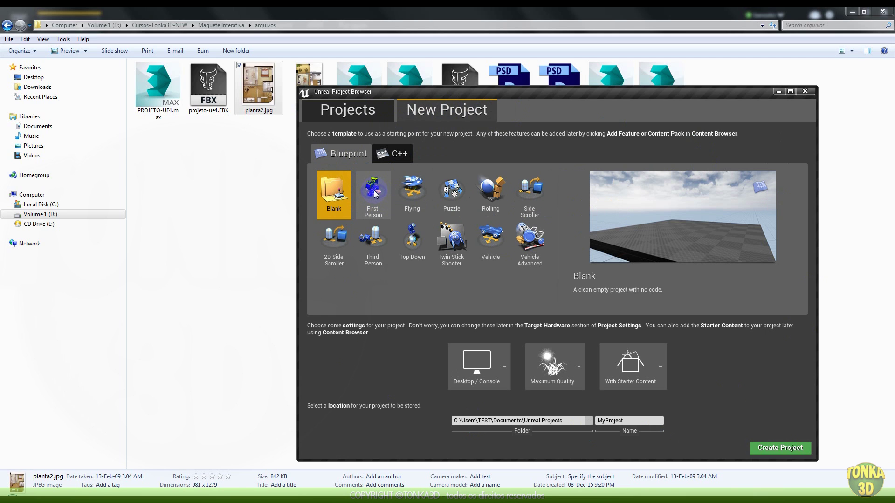
left_click(376, 195)
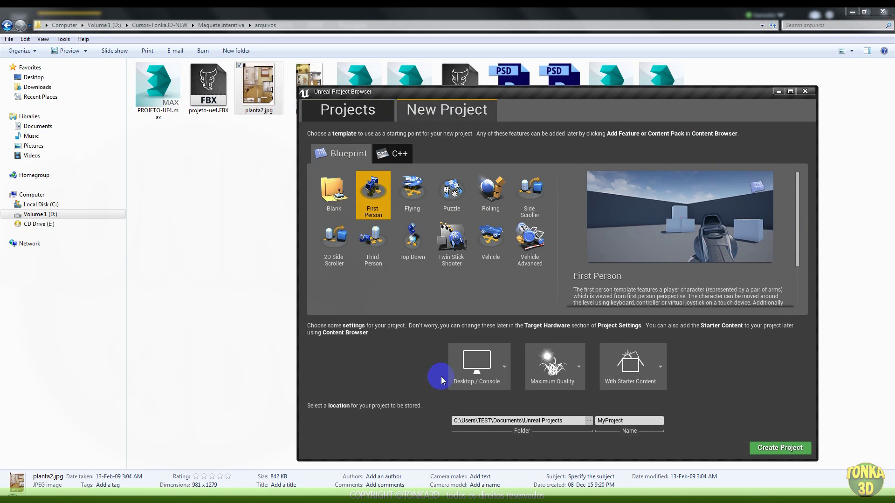
- Target Desktop / Console and include Starter Content for the First Person project
left_click(501, 370)
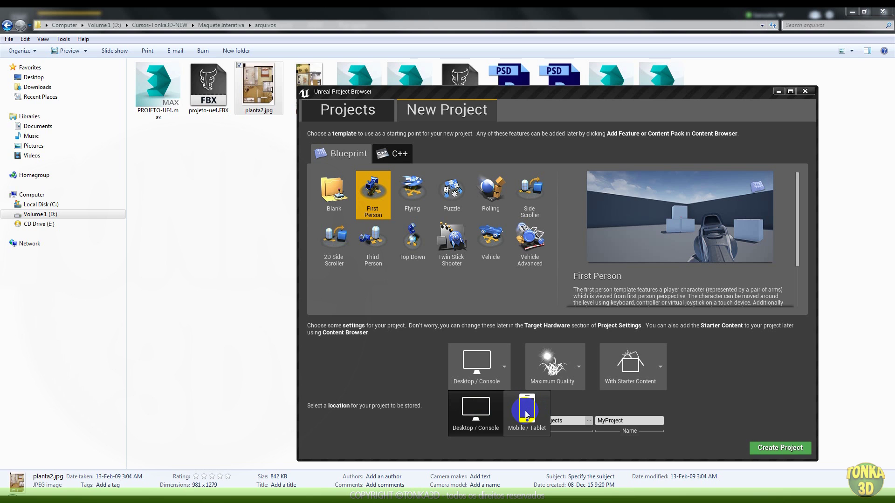
left_click(402, 363)
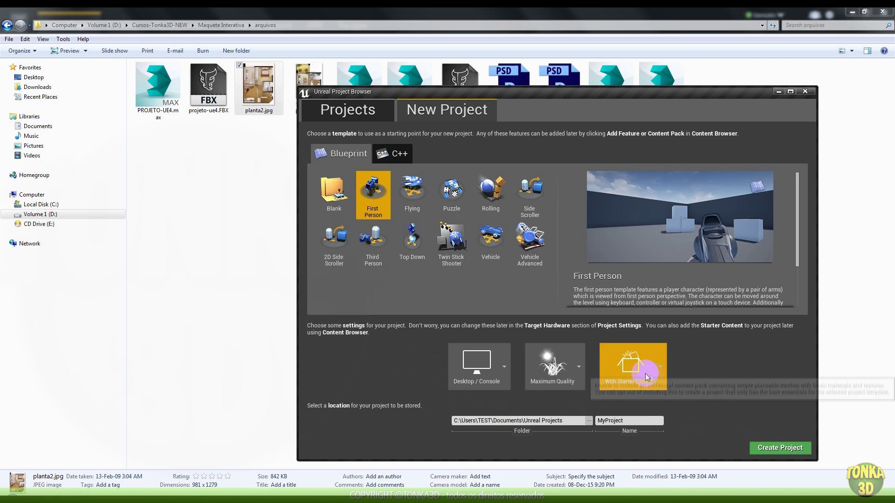
left_click(663, 376)
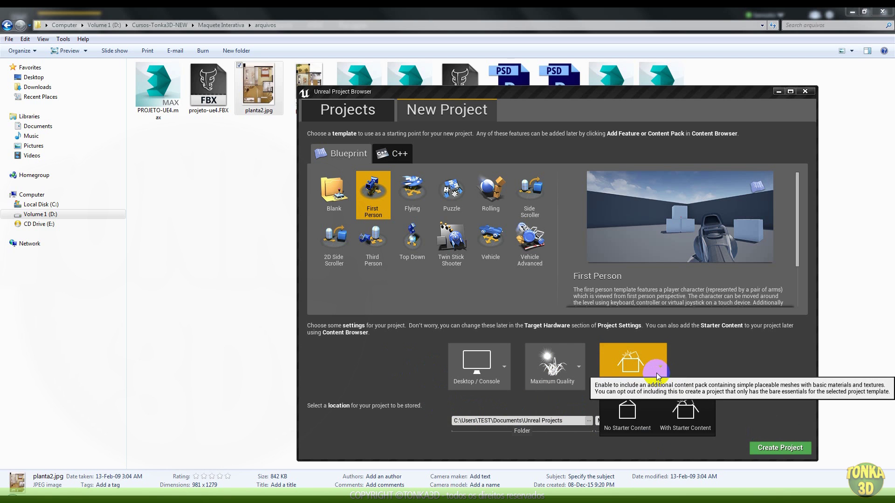
left_click(740, 366)
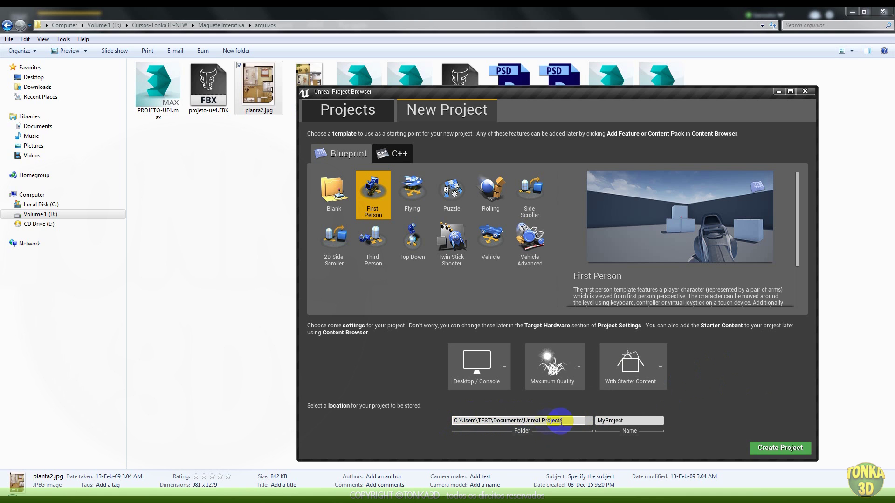
- Name the project MyProjectUE4 in the Unreal Projects folder and create it
left_click_drag(568, 421, 421, 419)
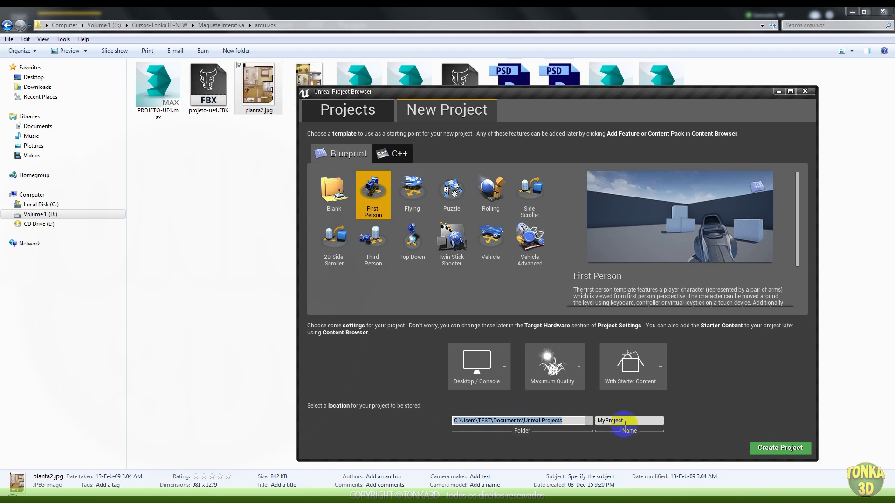
left_click(642, 421)
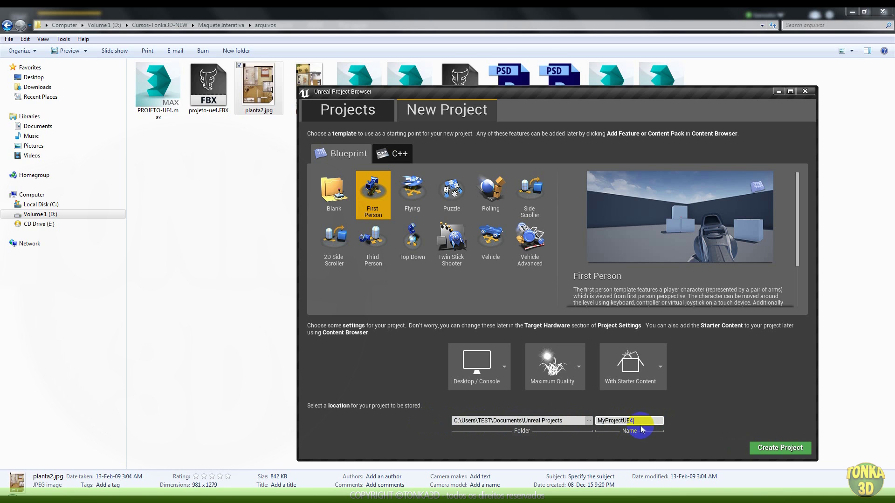
left_click(788, 450)
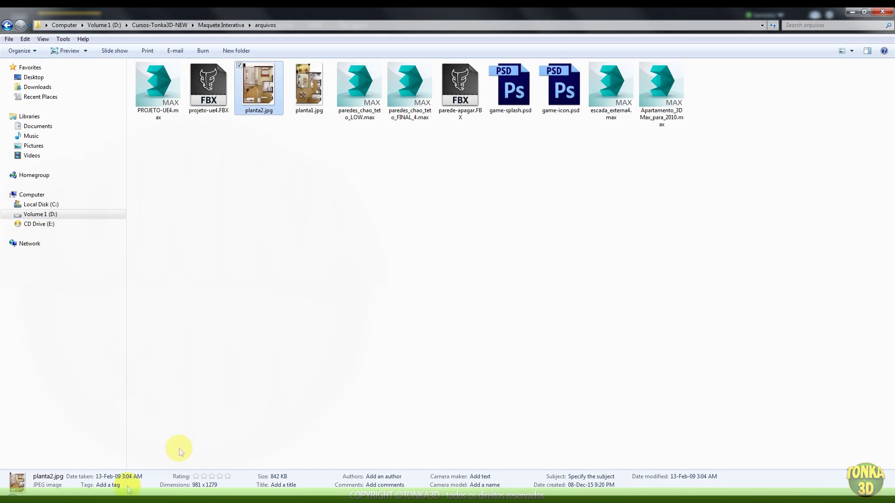
- Delete the four old .max files and drag PROJETO-UE4.max toward 3ds Max
left_click(359, 89)
left_click(410, 89, "ctrl")
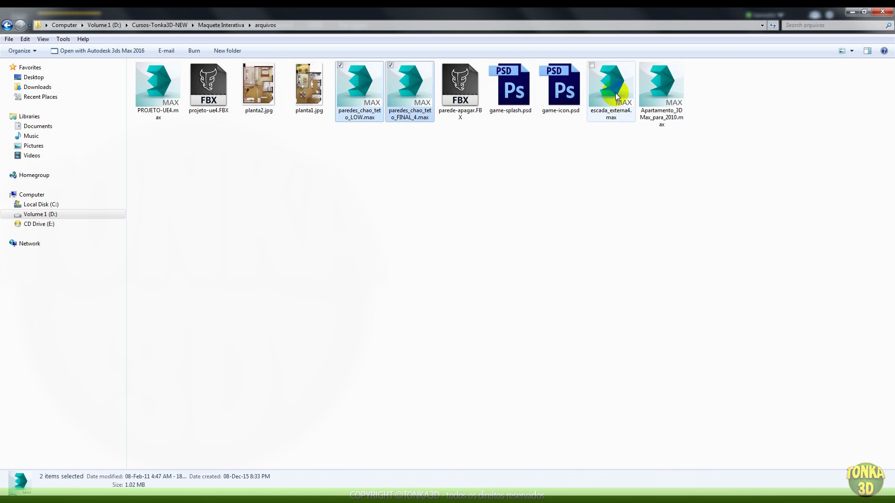
left_click(661, 87, "ctrl")
key("Delete")
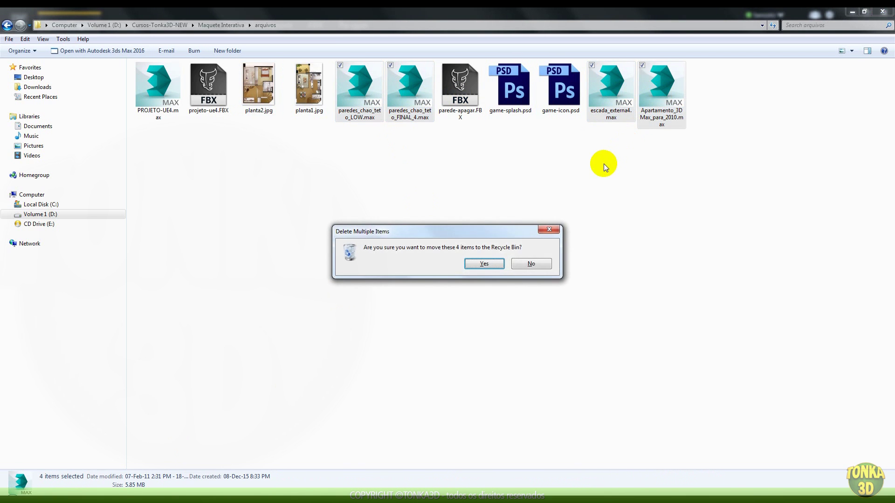
left_click(160, 92)
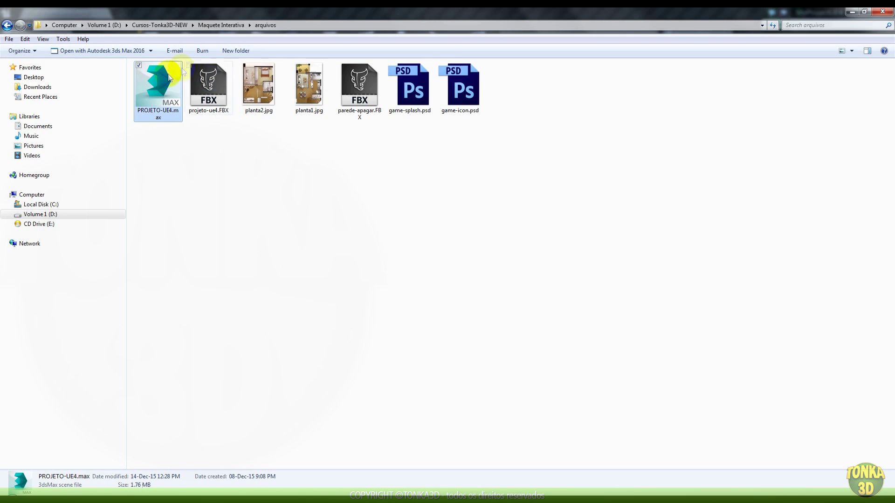
mouse_move(159, 88)
left_mouse_down()
mouse_move(419, 448)
mouse_move(505, 472)
left_mouse_up()
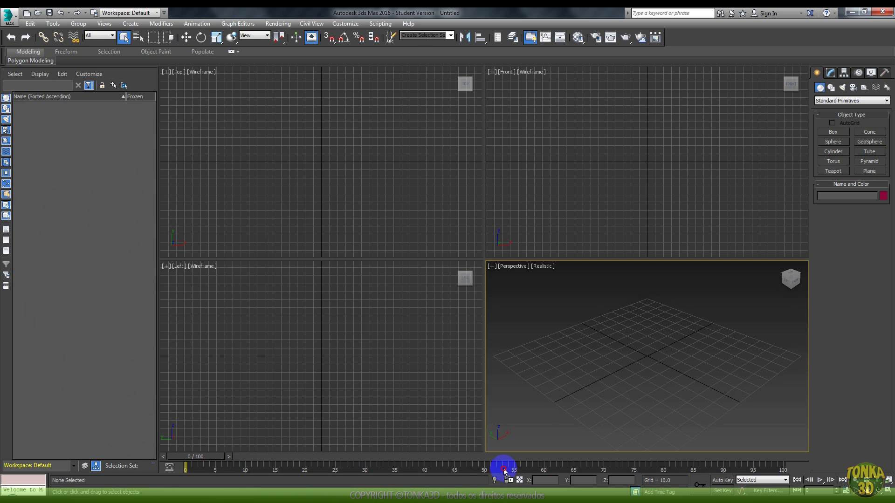
- Open PROJETO-UE4.max in 3ds Max and exit Isolate mode to show the whole house
left_click_drag(647, 358, 648, 357)
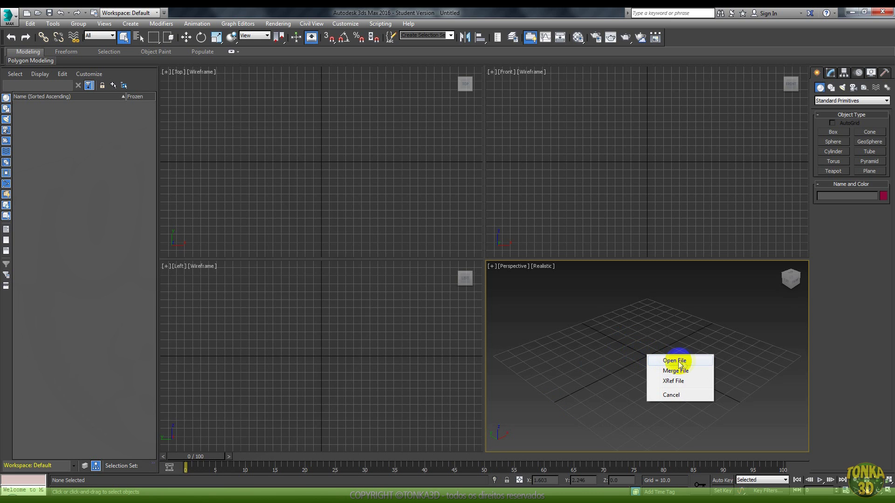
left_click(679, 362)
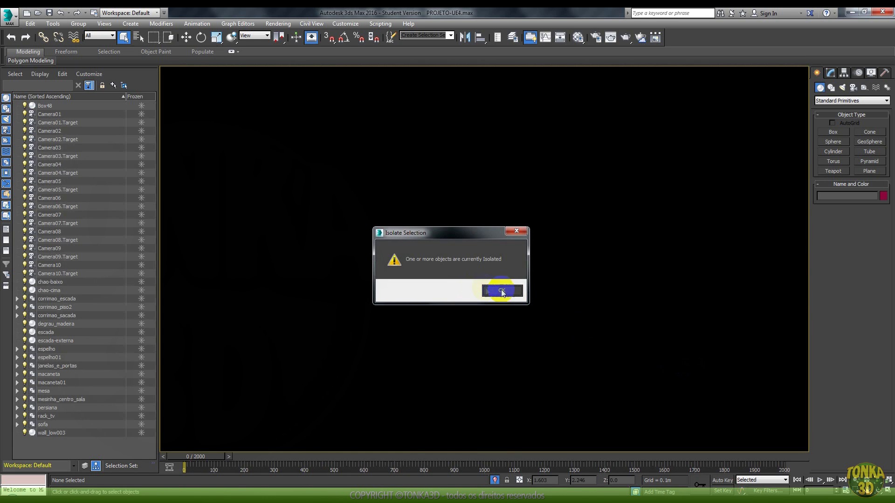
left_click(505, 296)
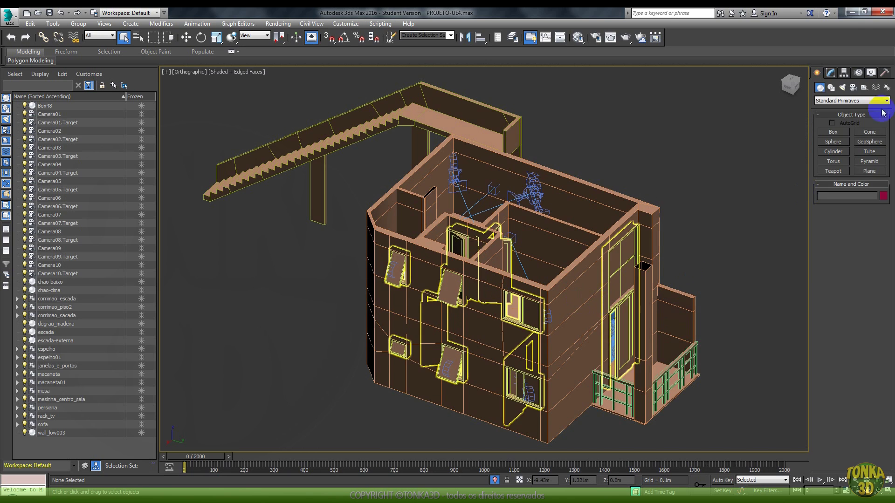
left_click(871, 74)
left_click(495, 480)
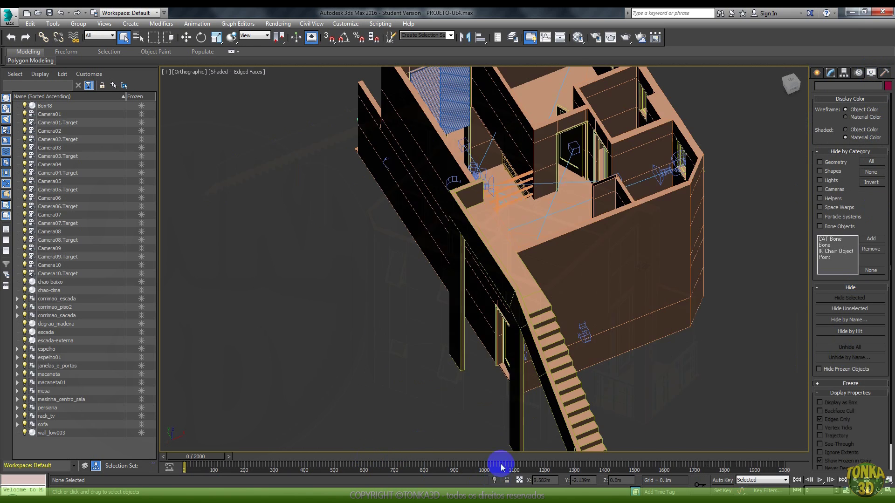
mouse_move(289, 199)
middle_mouse_down("alt")
mouse_move(459, 219)
mouse_move(479, 292)
middle_mouse_up("alt")
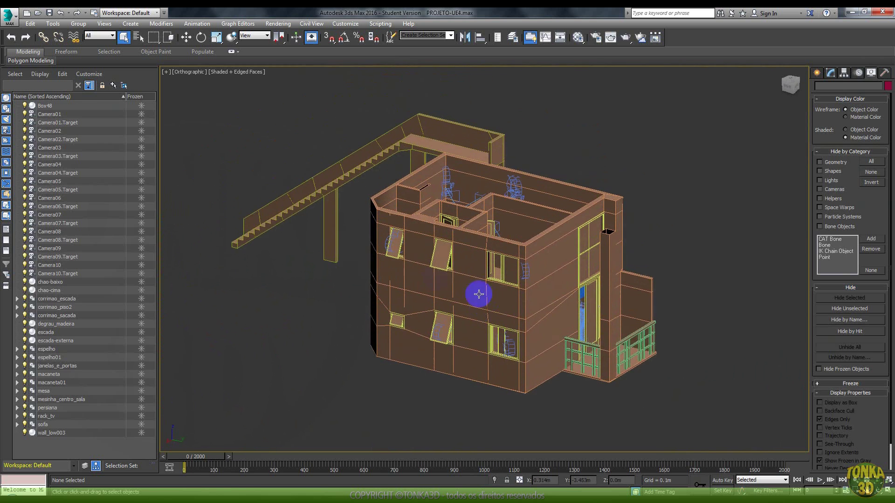
- Save the PROJETO-UE4.max scene
left_click(8, 16)
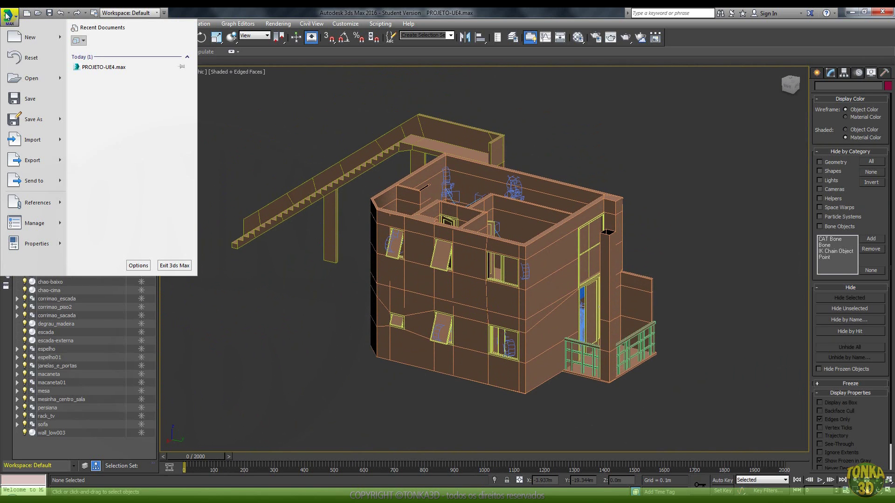
left_click(50, 104)
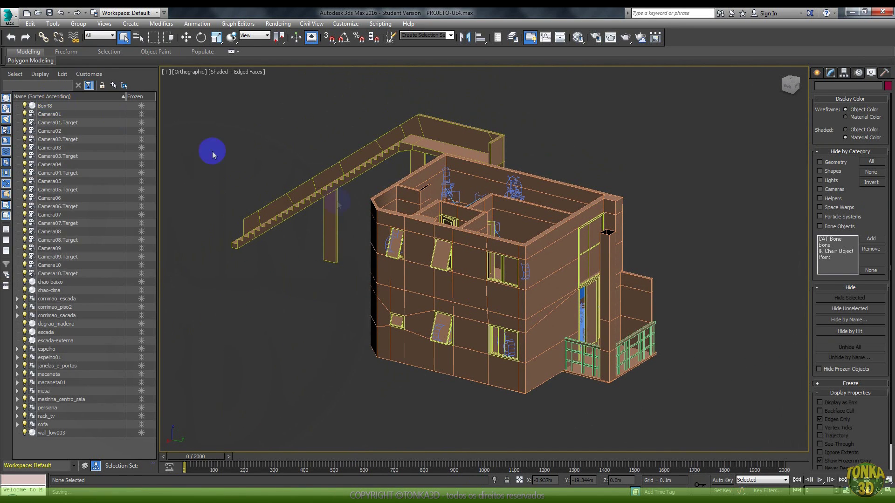
scroll(494, 271, "up", 3)
- Pull the wall_low003 wall, both floors and the outer staircase away from the house
right_click(563, 278)
left_click(563, 278)
scroll(567, 276, "down", 2)
left_click(567, 276)
scroll(567, 276, "down", 2)
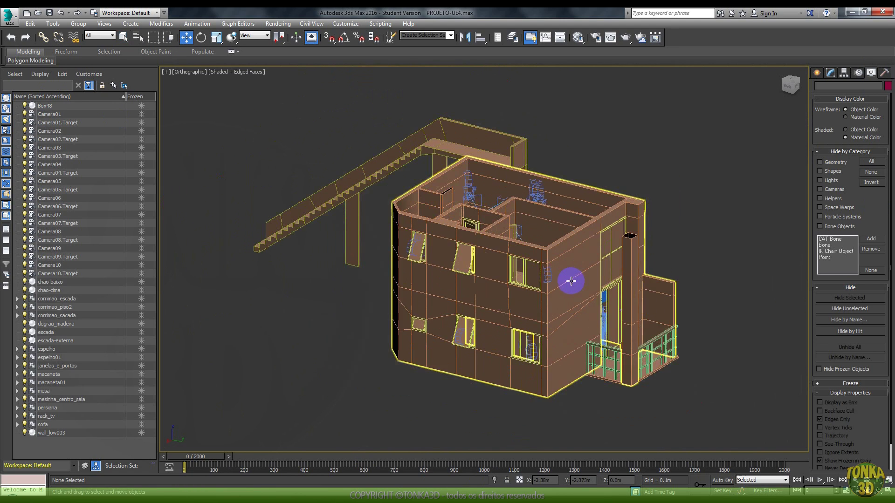
left_click_drag(235, 295, 56, 159)
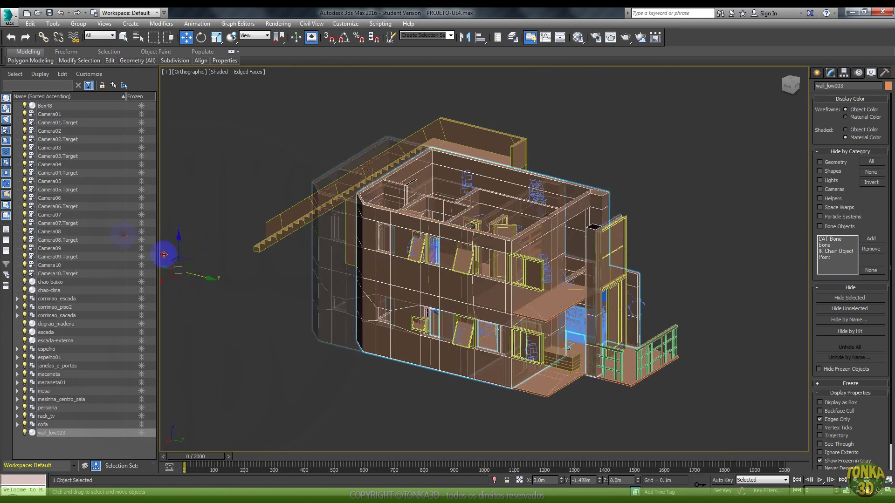
left_click_drag(461, 344, 718, 405)
left_click_drag(513, 298, 759, 326)
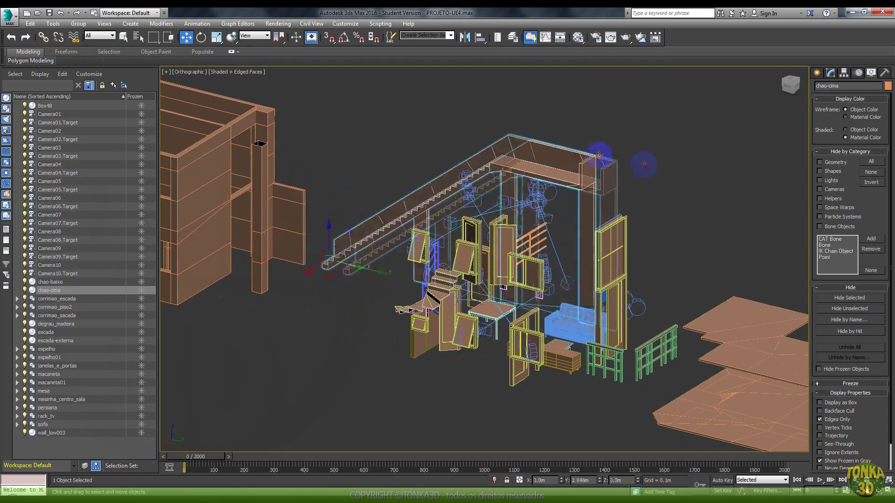
left_click_drag(522, 145, 888, 261)
scroll(494, 232, "up", 4)
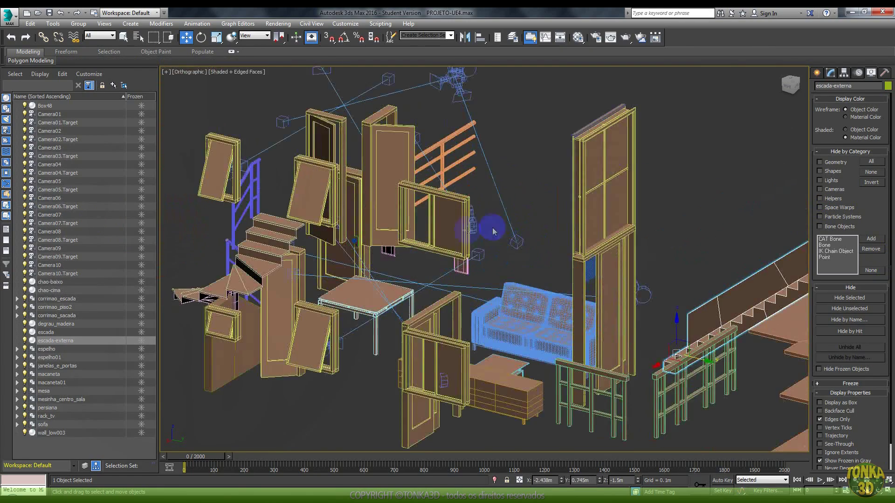
- Inspect the separated parts, selecting the janelas_e_portas group and corrimao_piso2 handrail
left_click(408, 211)
mouse_move(408, 210)
middle_mouse_down("alt")
mouse_move(422, 311)
mouse_move(550, 238)
mouse_move(418, 240)
mouse_move(304, 282)
middle_mouse_up("alt")
mouse_move(555, 262)
middle_mouse_down("alt")
mouse_move(550, 240)
mouse_move(580, 224)
mouse_move(589, 285)
mouse_move(655, 249)
mouse_move(456, 191)
middle_mouse_up("alt")
left_click(460, 188)
scroll(456, 191, "down", 10)
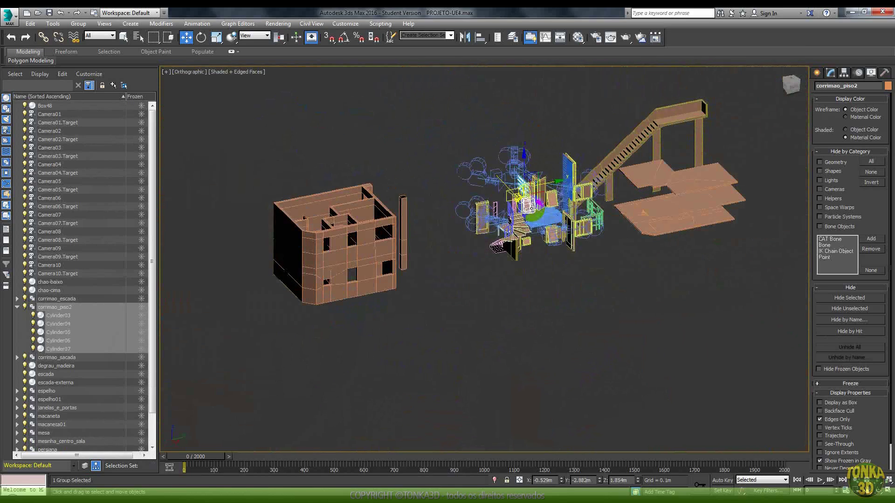
- Reopen PROJETO-UE4.max from Recent Documents without saving changes
left_click(9, 15)
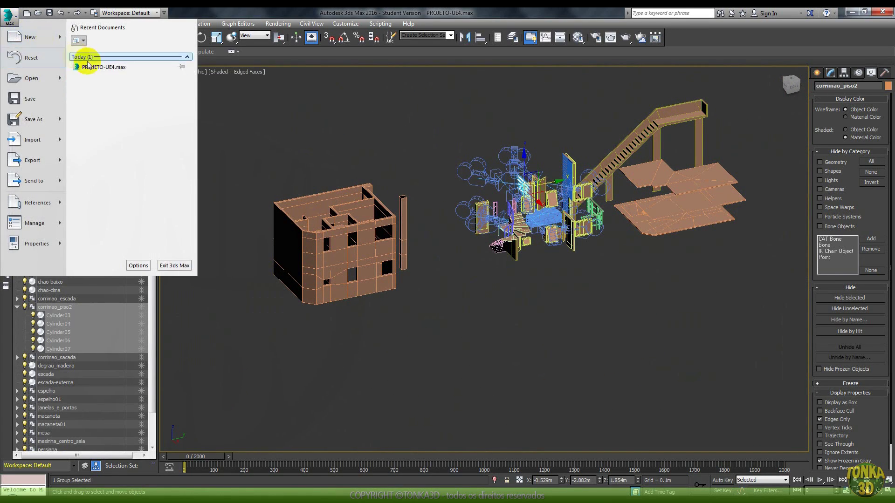
left_click(107, 119)
left_click(447, 271)
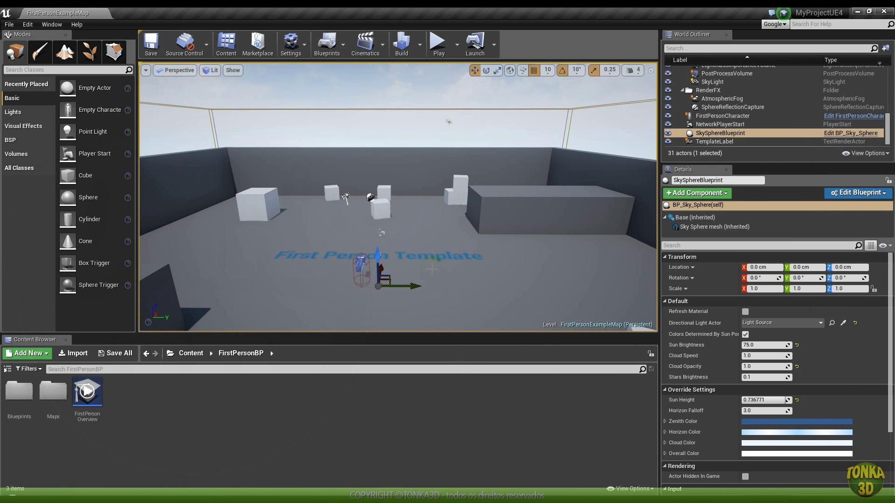
- Launch Play In Editor on FirstPersonExampleMap from the toolbar
left_click(439, 47)
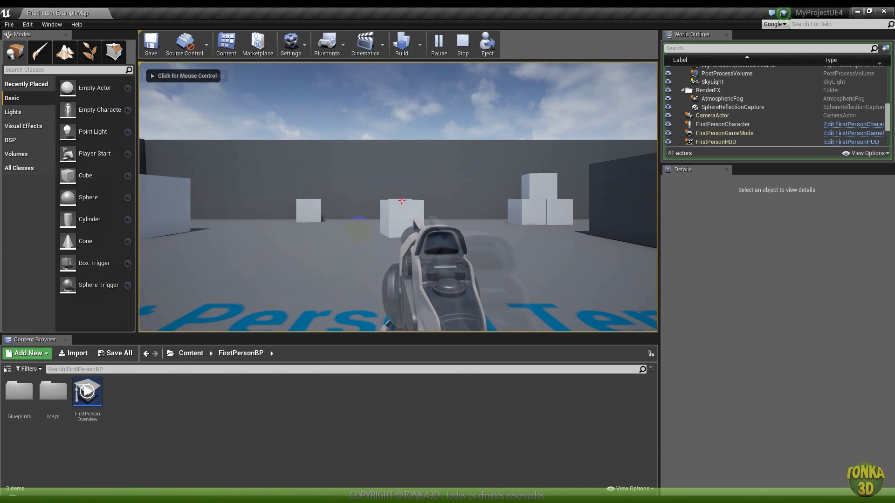
- Walk the character forward and fire a burst of projectiles at the stacked cubes
left_click(398, 201)
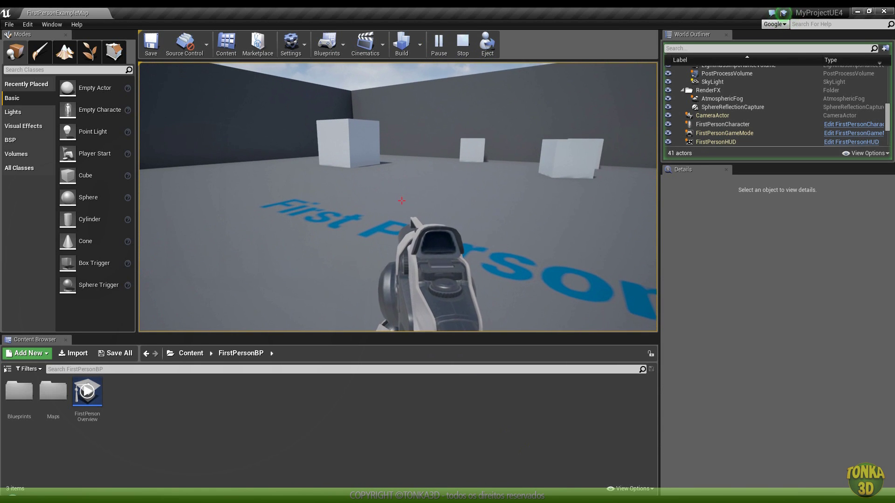
key("w")
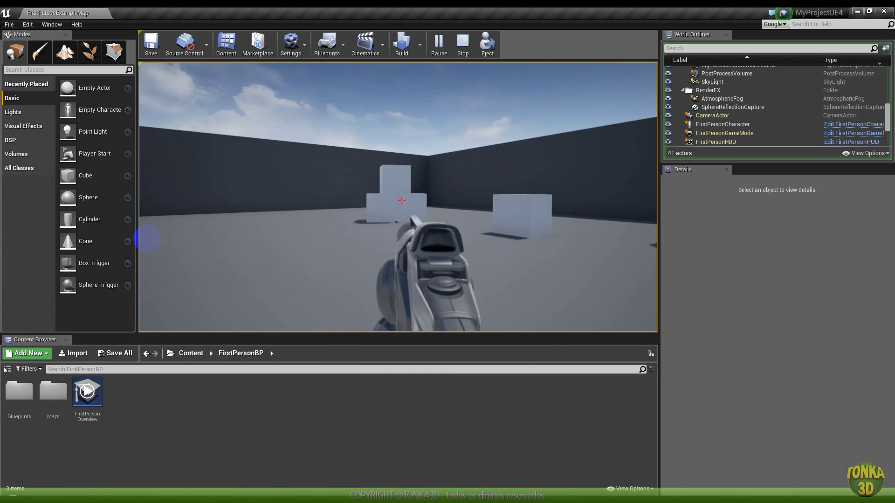
left_click(157, 238)
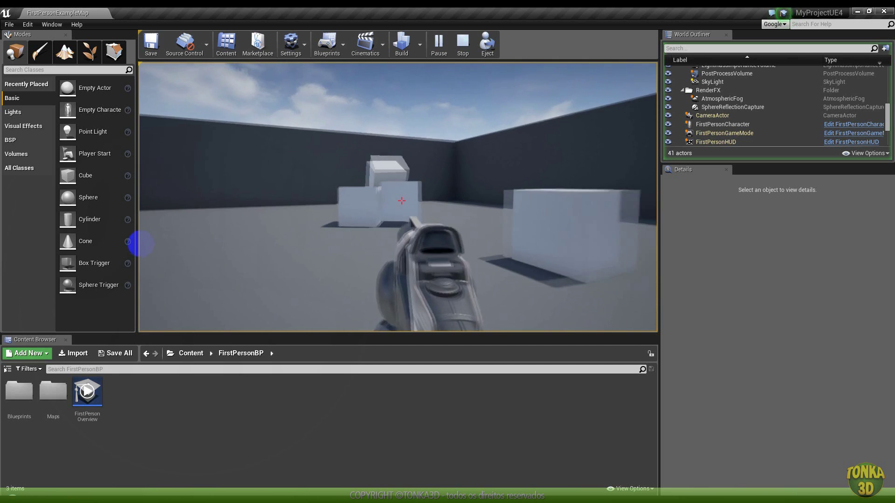
left_click(158, 228)
left_click(180, 223)
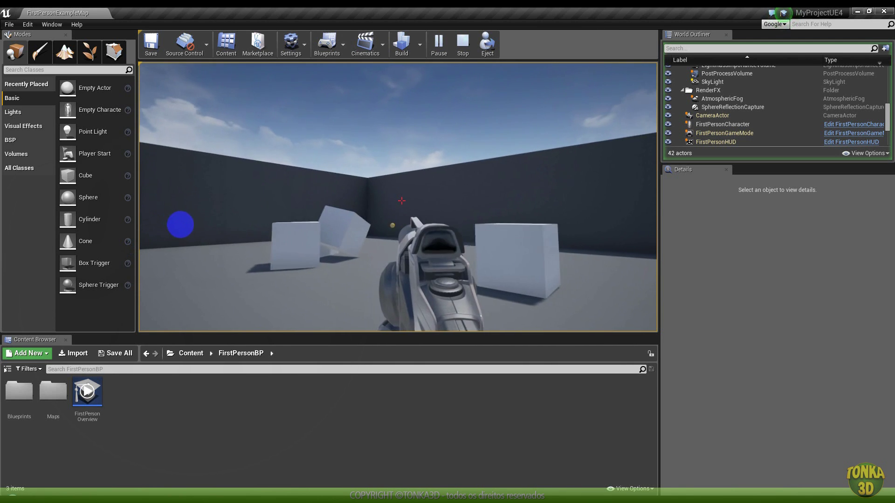
left_click(181, 224)
left_click(182, 223)
left_click(185, 224)
left_click(189, 227)
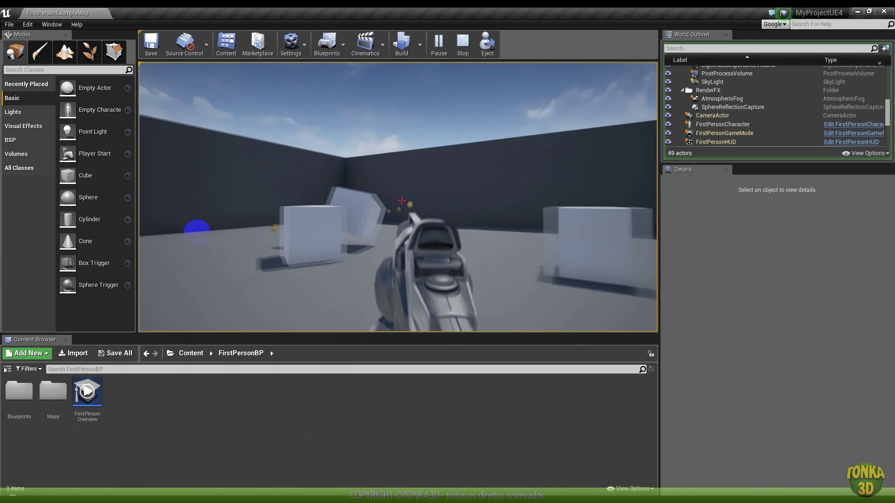
left_click(196, 231)
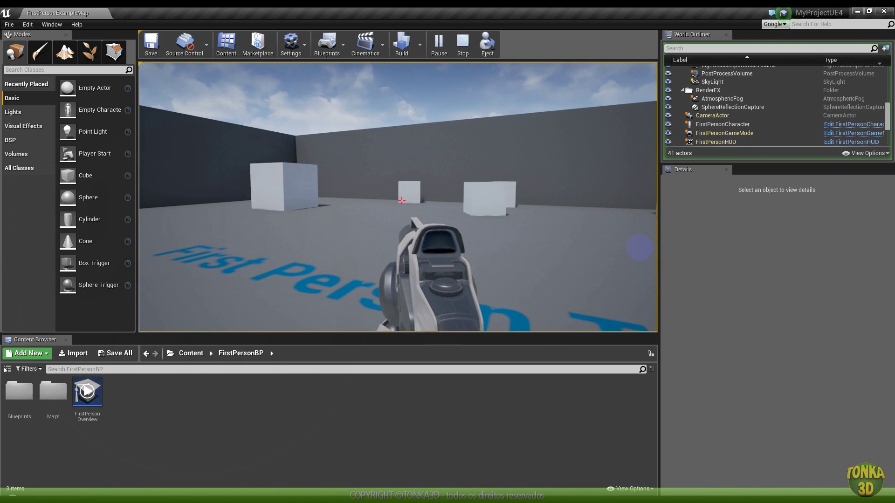
- Shoot a cube at close range, back away firing, then end the play session
left_click(401, 201)
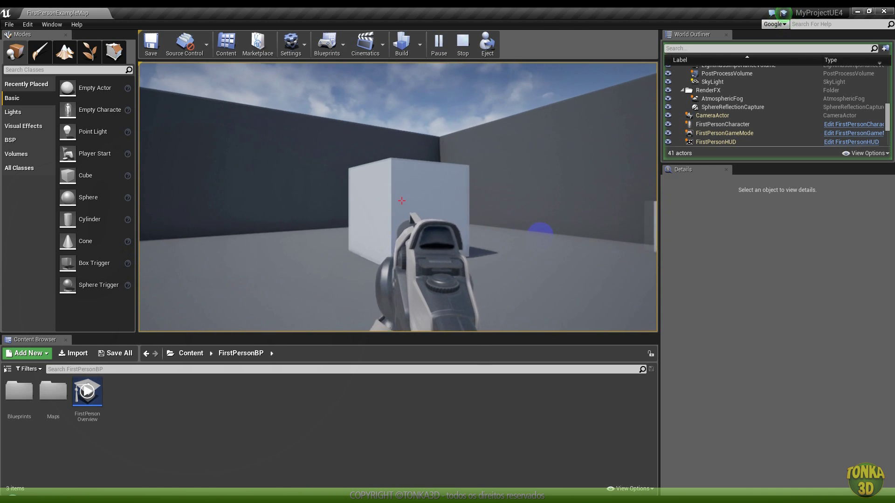
left_click(402, 201)
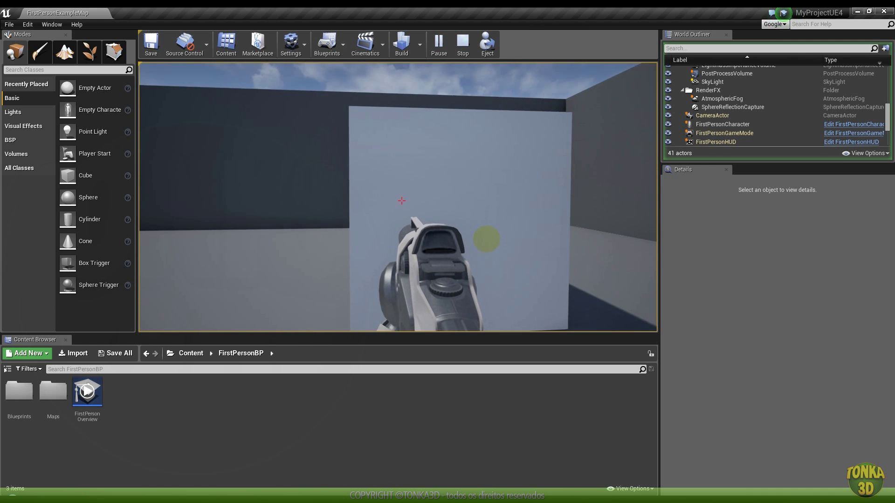
key("s")
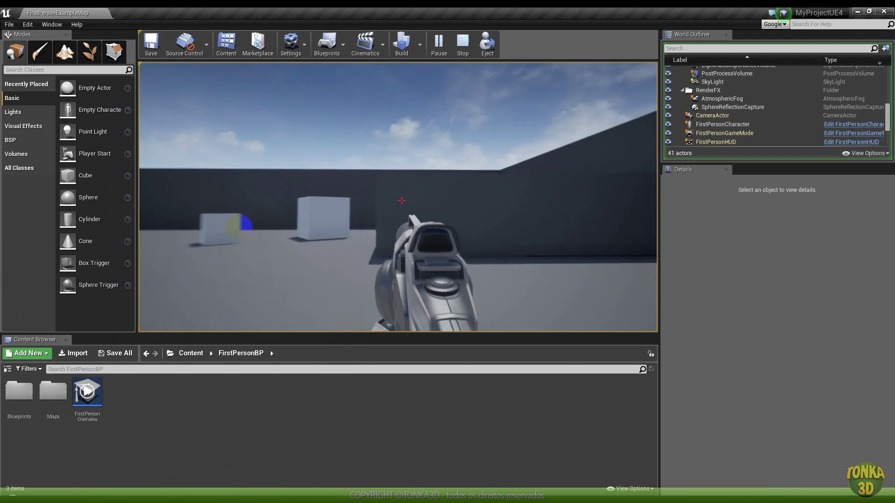
left_click(402, 201)
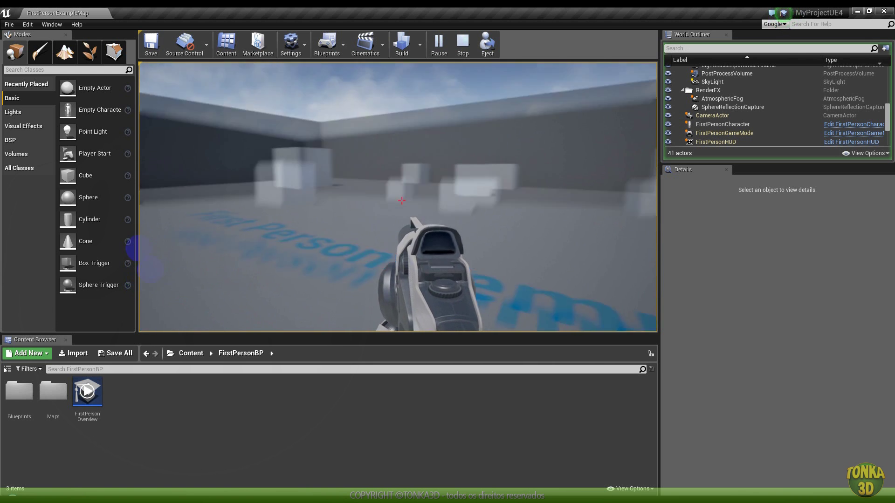
key("Escape")
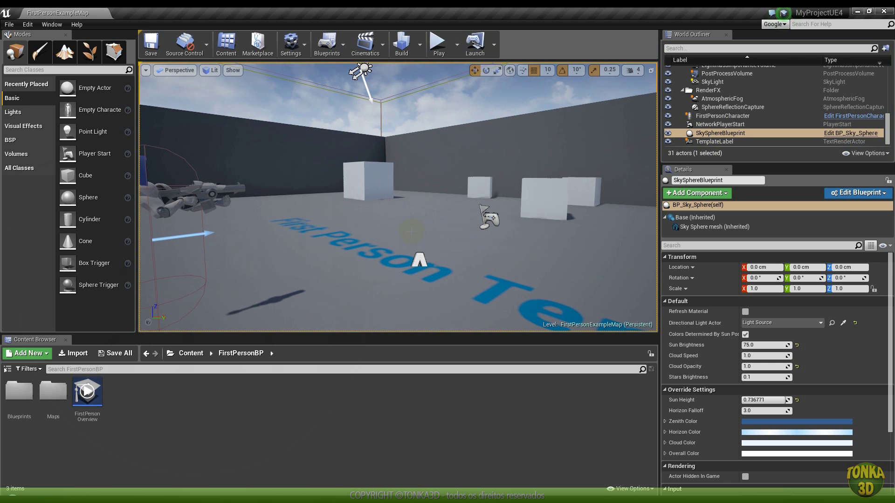
left_click_drag(396, 233, 364, 210)
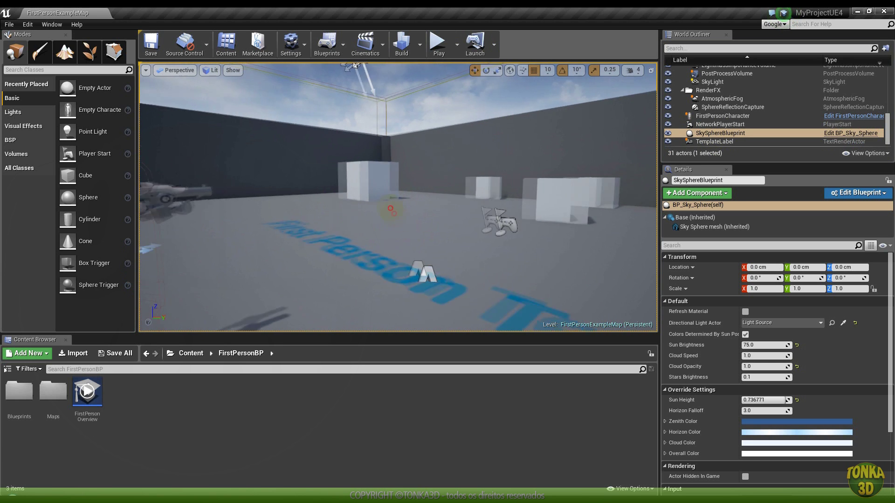
mouse_move(396, 233)
left_mouse_down()
mouse_move(373, 242)
mouse_move(364, 229)
left_mouse_up()
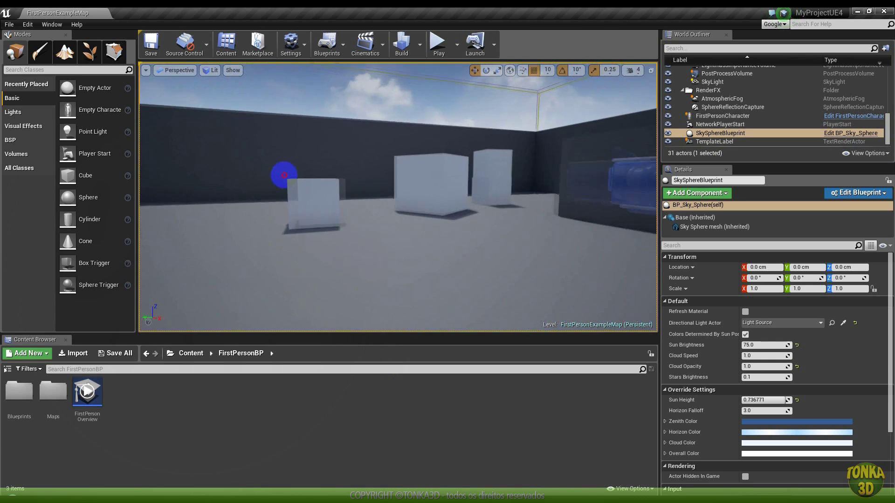
left_click_drag(284, 175, 291, 252)
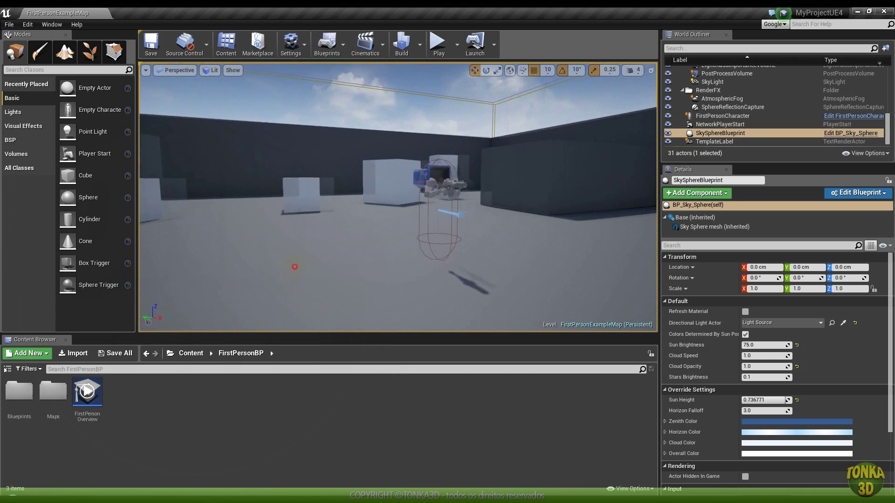
left_click_drag(384, 230, 296, 256)
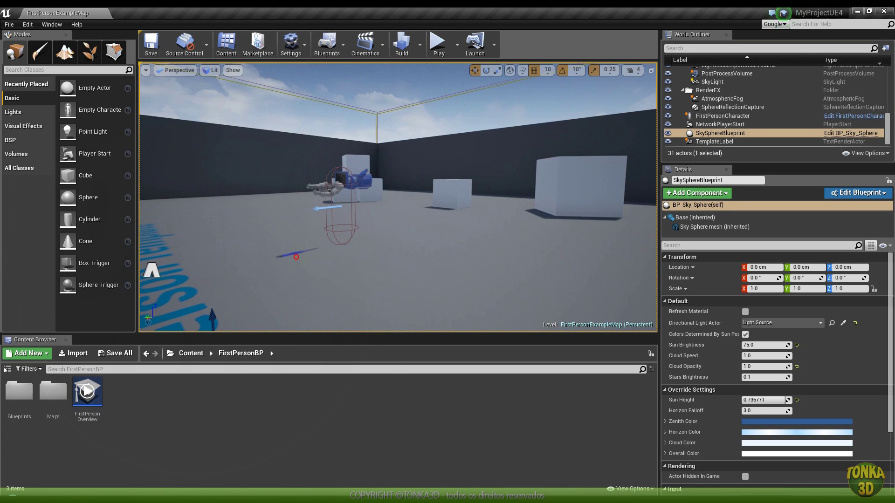
left_click_drag(296, 257, 413, 243)
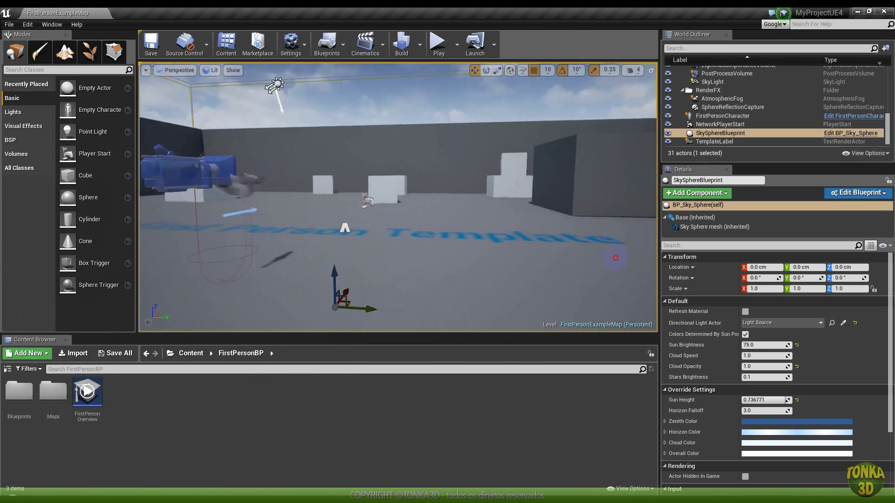
mouse_move(414, 243)
left_mouse_down()
mouse_move(785, 279)
mouse_move(506, 294)
left_mouse_up()
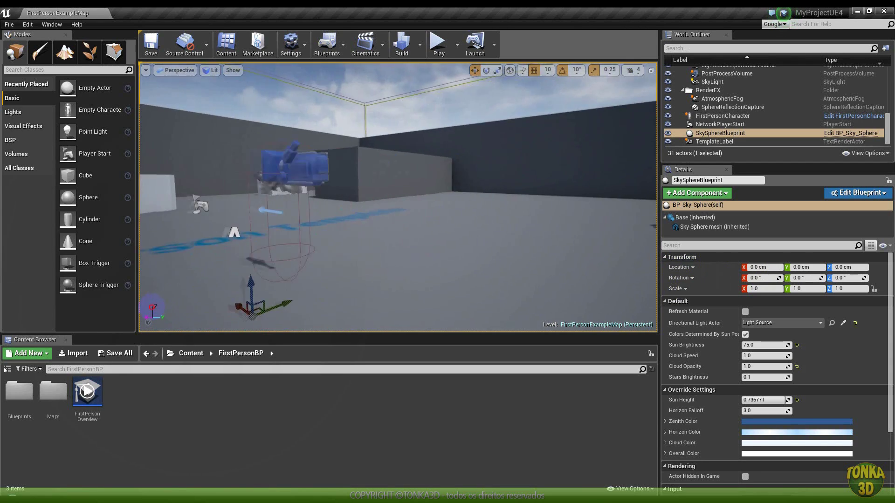
left_click_drag(303, 304, 280, 310)
left_click_drag(383, 320, 661, 337)
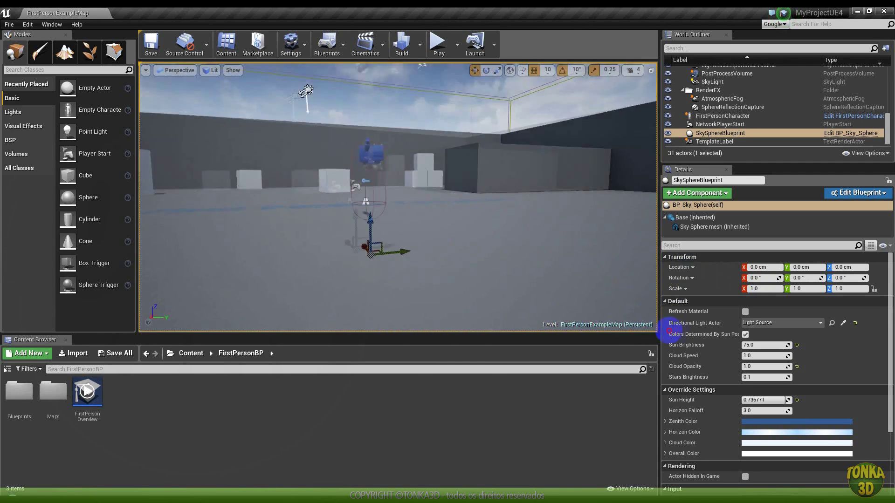
mouse_move(637, 329)
left_mouse_down()
mouse_move(338, 335)
mouse_move(494, 341)
left_mouse_up()
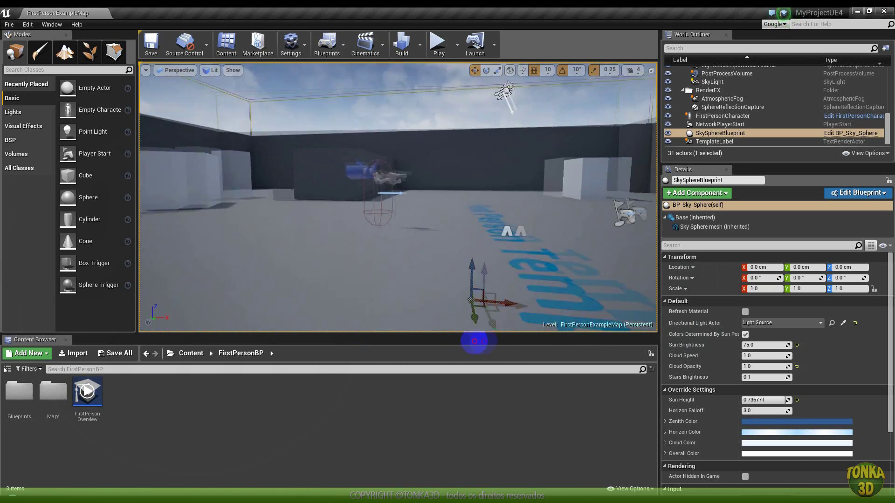
mouse_move(511, 339)
left_mouse_down()
mouse_move(193, 366)
mouse_move(285, 369)
mouse_move(388, 243)
left_mouse_up()
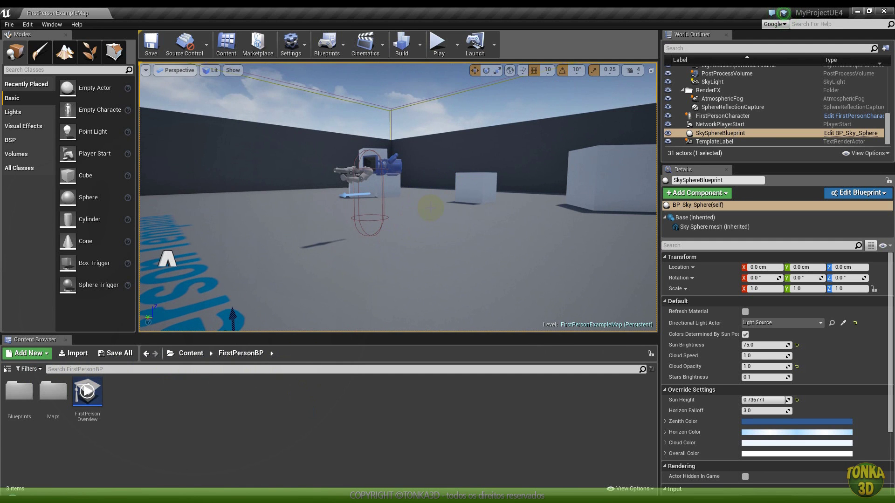